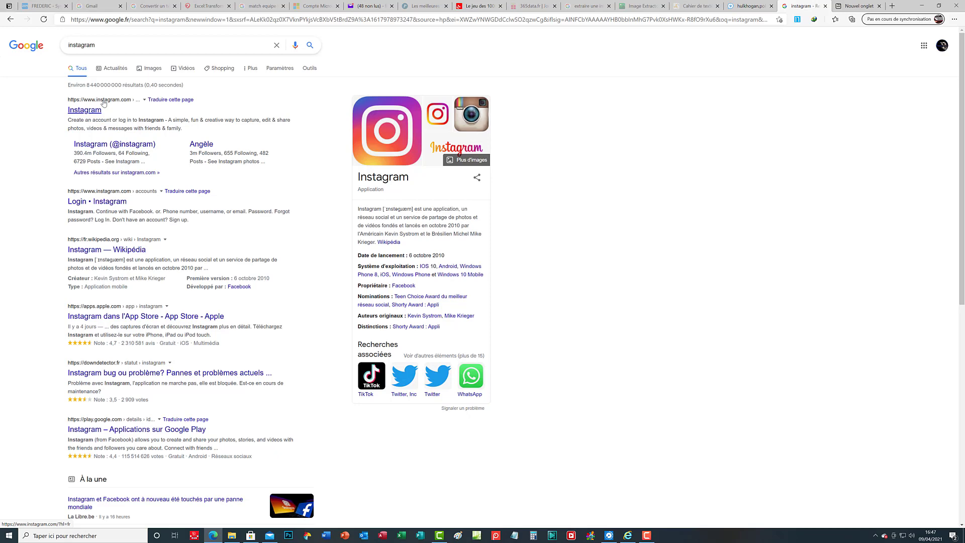
Open the Instagram website from the search results, accept its cookies and go to the account sign-up form.
{"action": "left_click", "coordinate": [103, 103]}
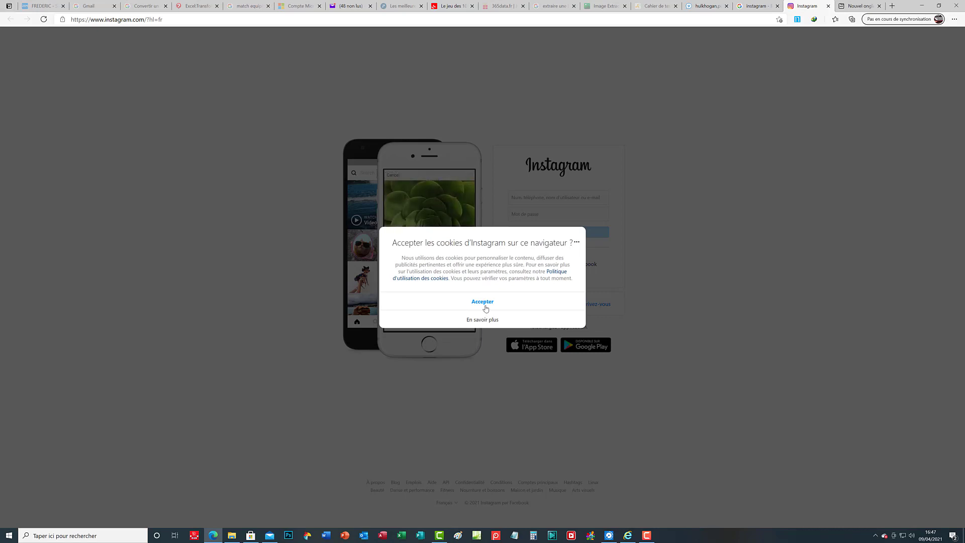
{"action": "left_click", "coordinate": [481, 303]}
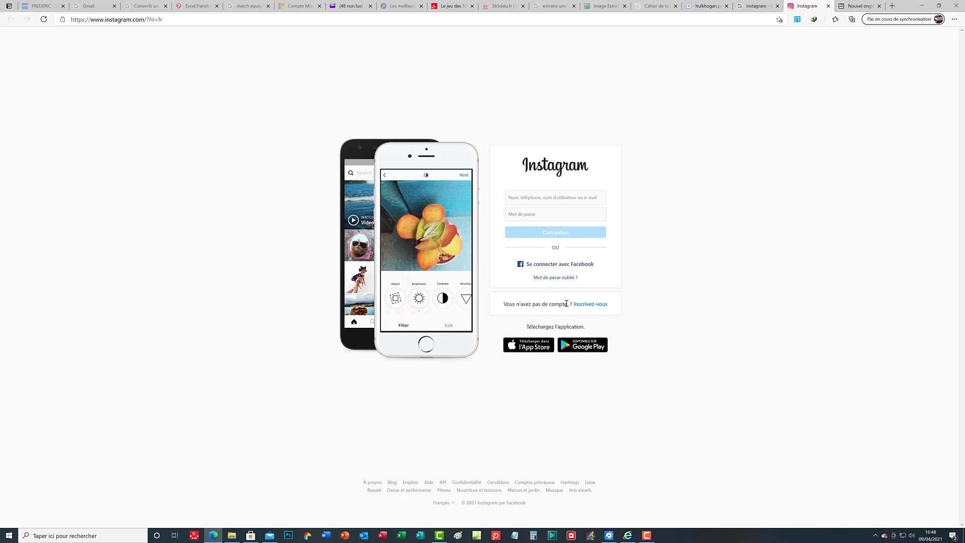
{"action": "left_click", "coordinate": [592, 305]}
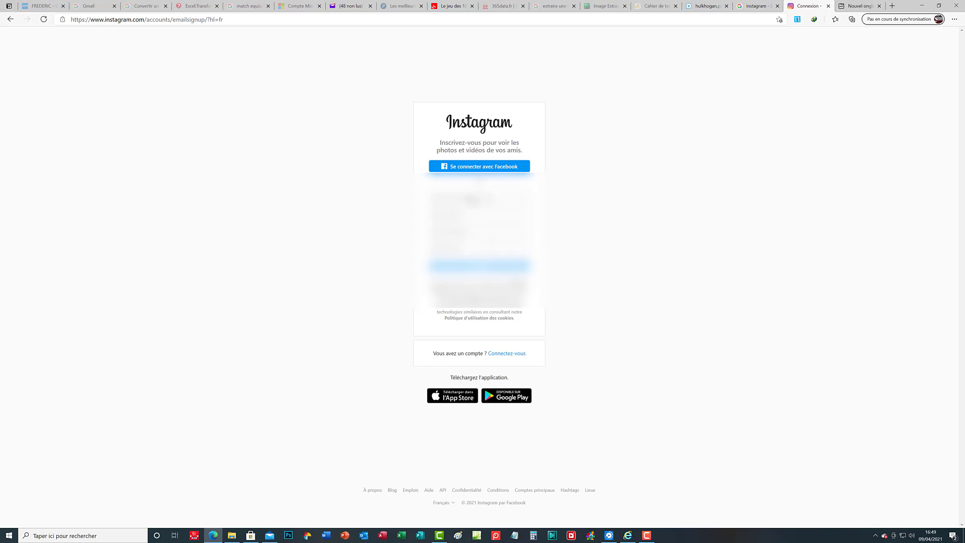
Fill in the contact e-mail and the full name in the Instagram sign-up form.
{"action": "left_click", "coordinate": [472, 199]}
{"action": "left_click", "coordinate": [462, 216]}
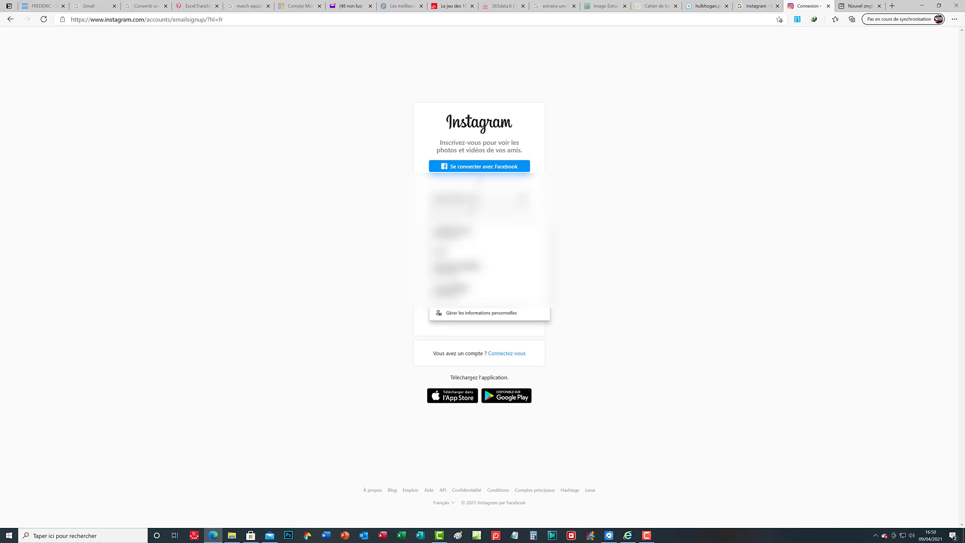
{"action": "key", "text": "Escape"}
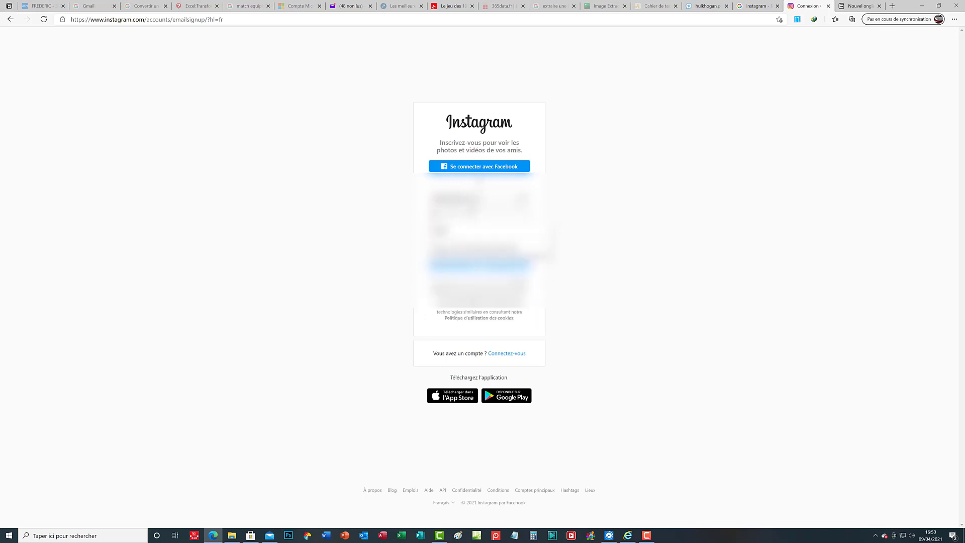
{"action": "type", "text": "hu"}
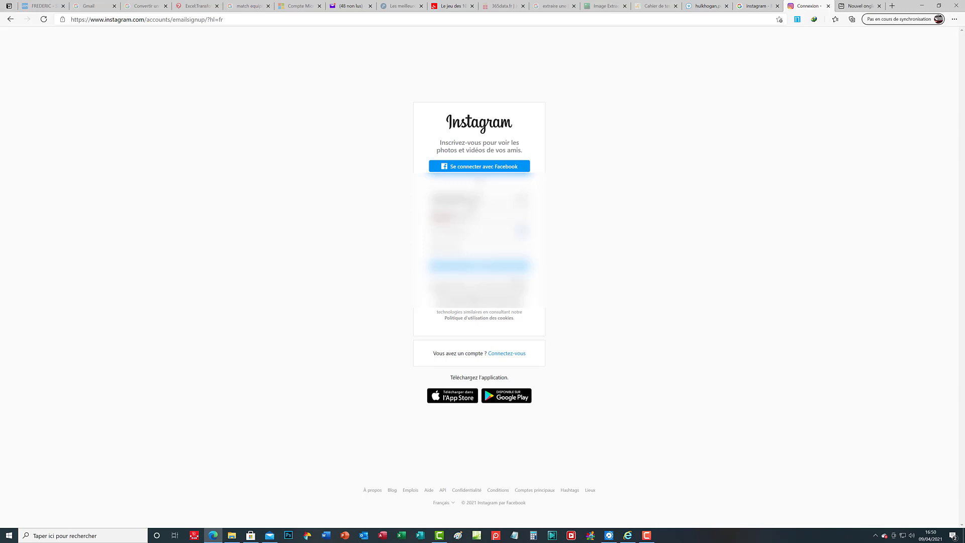
Try several usernames in the sign-up form, clearing each one before entering another.
{"action": "left_click", "coordinate": [461, 231]}
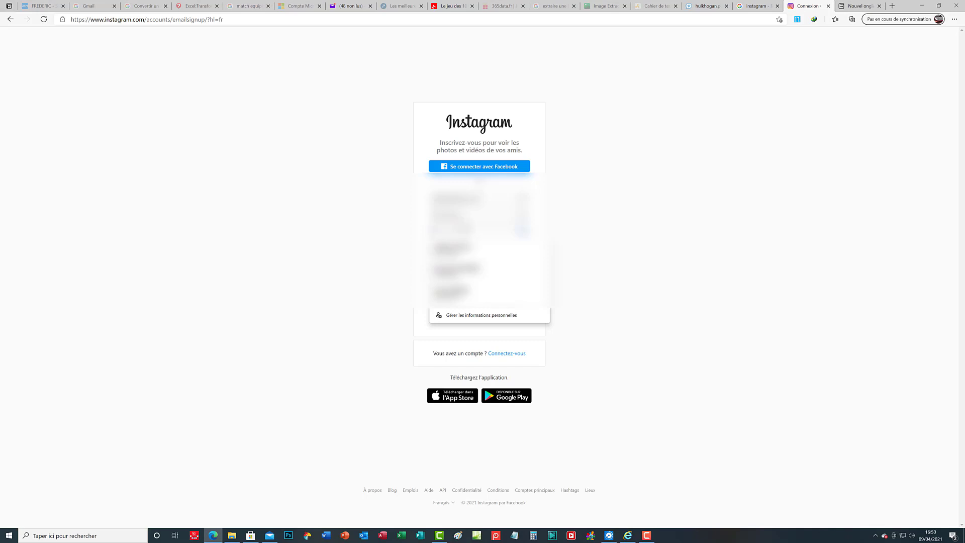
{"action": "key", "text": "Escape"}
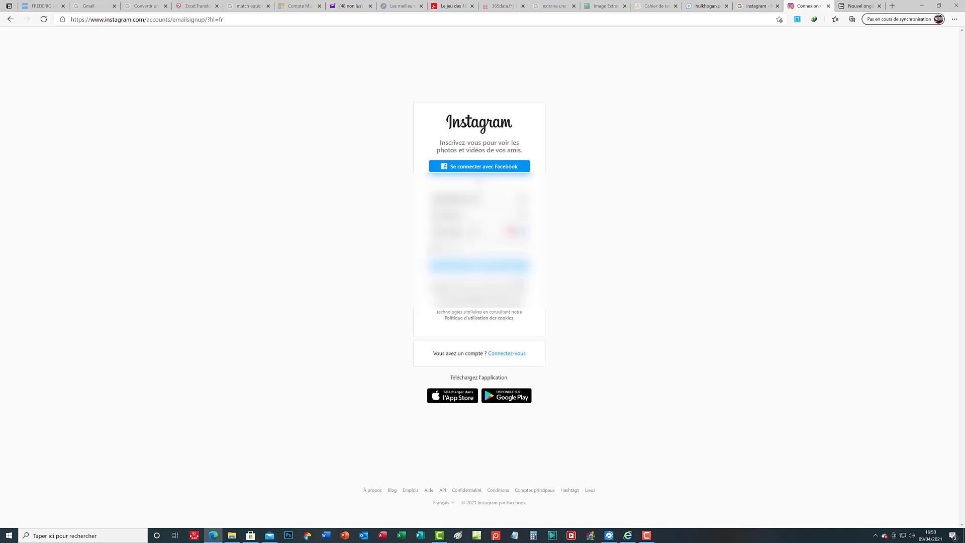
{"action": "left_click_drag", "start_coordinate": [474, 232], "coordinate": [445, 233]}
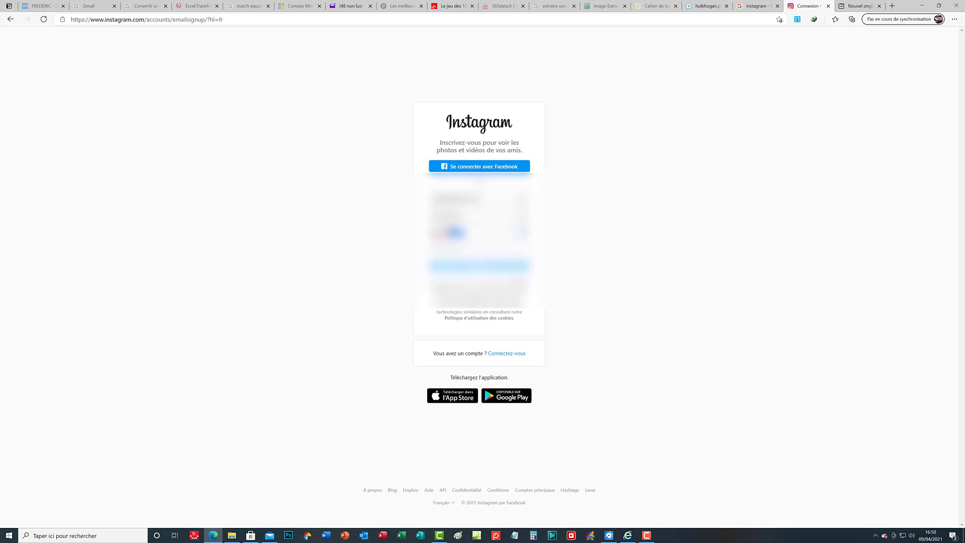
{"action": "key", "text": "BackSpace"}
{"action": "left_click", "coordinate": [464, 246]}
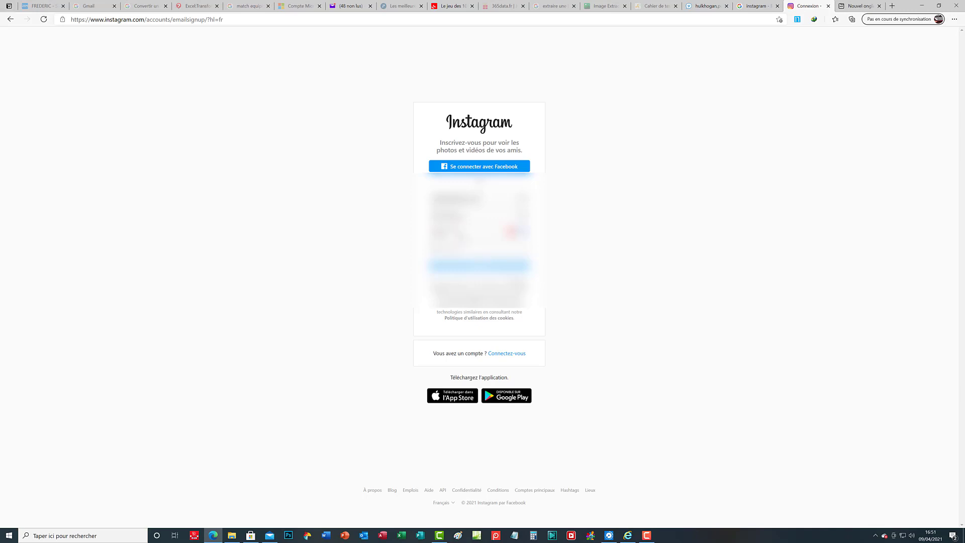
{"action": "left_click_drag", "start_coordinate": [459, 233], "coordinate": [421, 232]}
{"action": "key", "text": "BackSpace"}
{"action": "left_click_drag", "start_coordinate": [457, 233], "coordinate": [430, 234]}
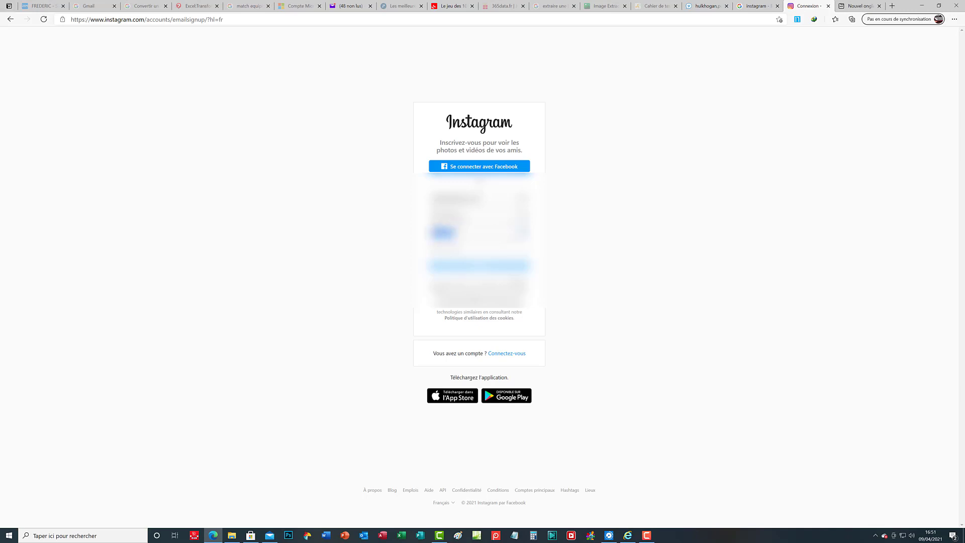
{"action": "key", "text": "BackSpace"}
{"action": "left_click", "coordinate": [479, 250]}
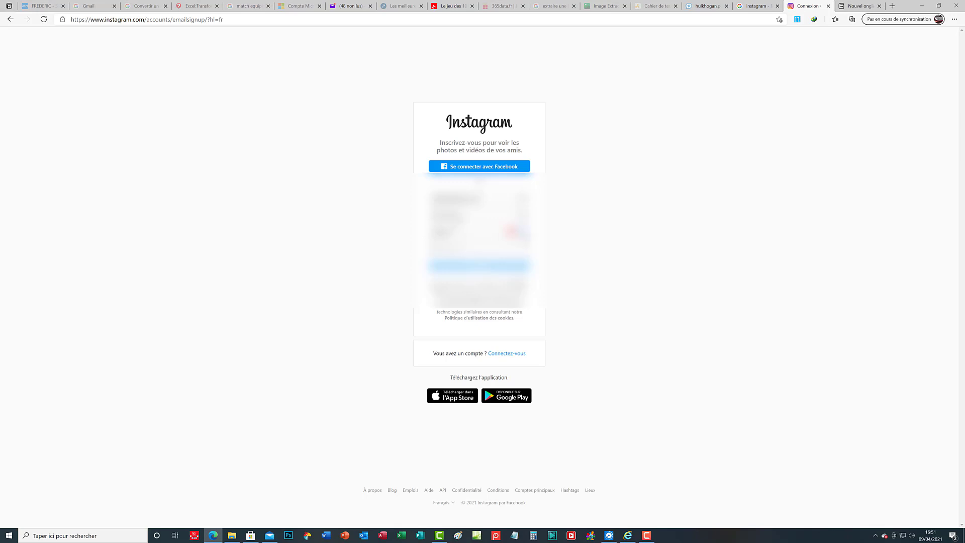
Fill in a suggested username and the account password, and submit the sign-up form.
{"action": "left_click", "coordinate": [525, 233]}
{"action": "type", "text": "•"}
{"action": "type", "text": "•"}
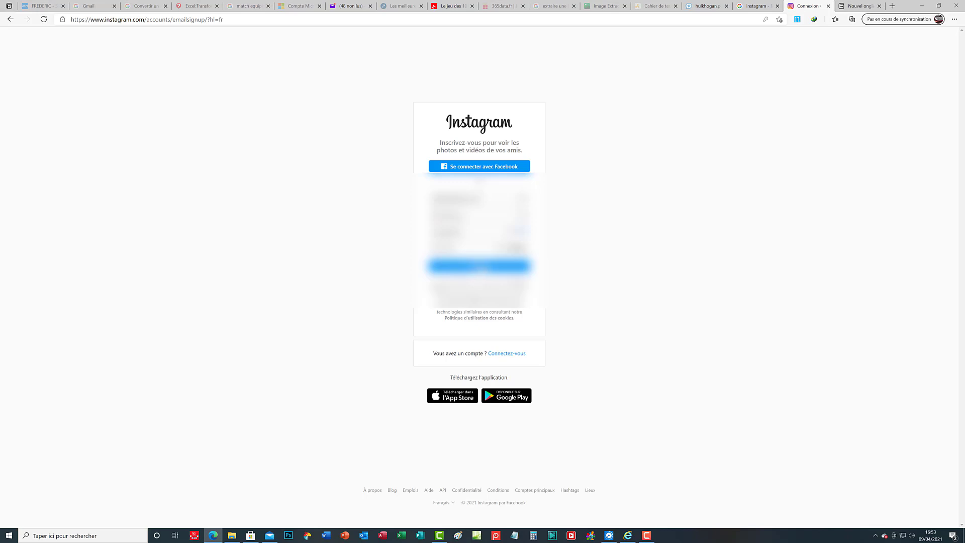
{"action": "key", "text": "Return"}
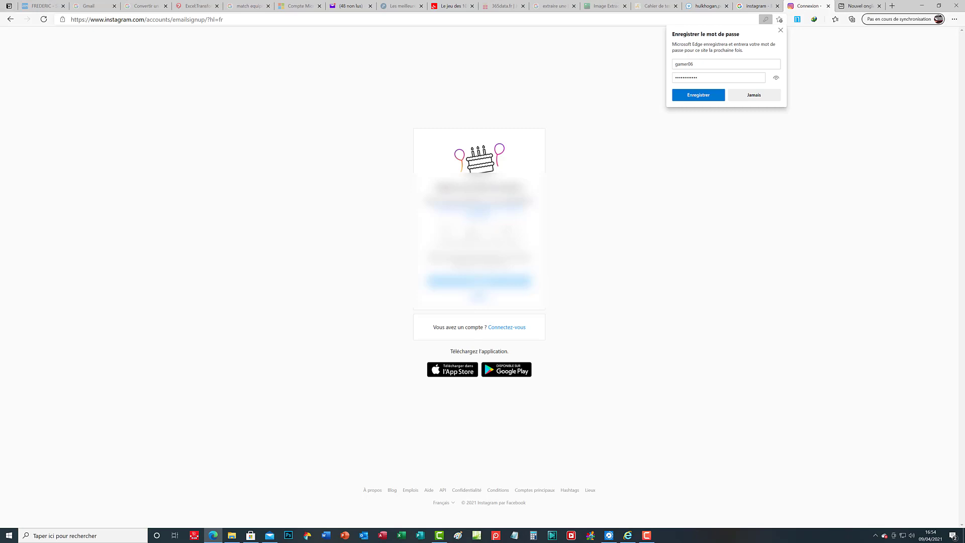
Choose a month, day and year for the account holder's date of birth.
{"action": "left_click", "coordinate": [456, 229]}
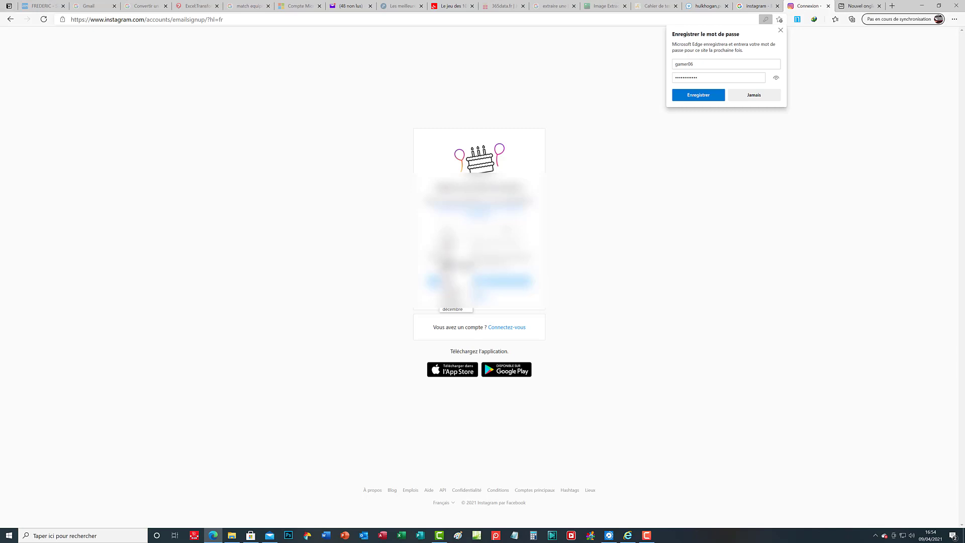
{"action": "left_click", "coordinate": [464, 282]}
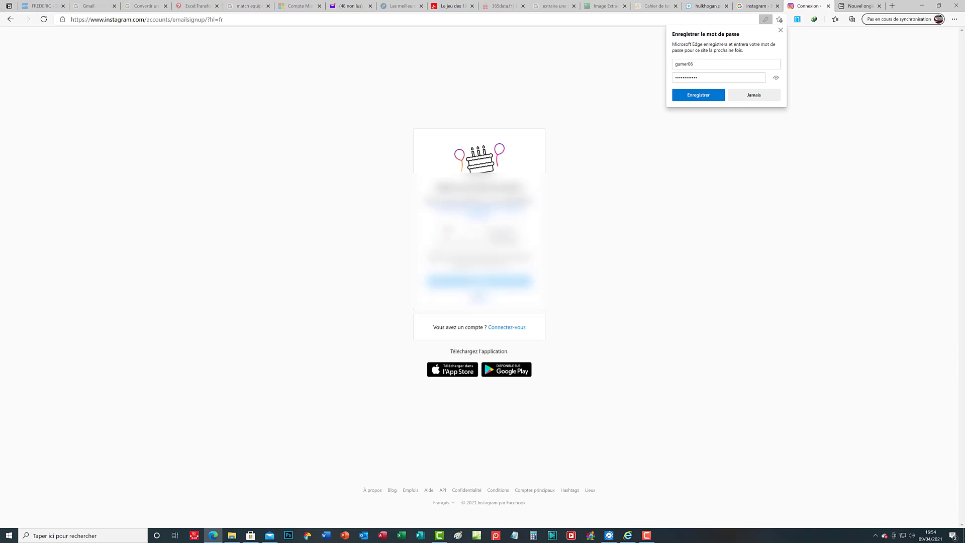
{"action": "left_click", "coordinate": [485, 234]}
{"action": "left_click", "coordinate": [484, 309]}
{"action": "left_click", "coordinate": [507, 232]}
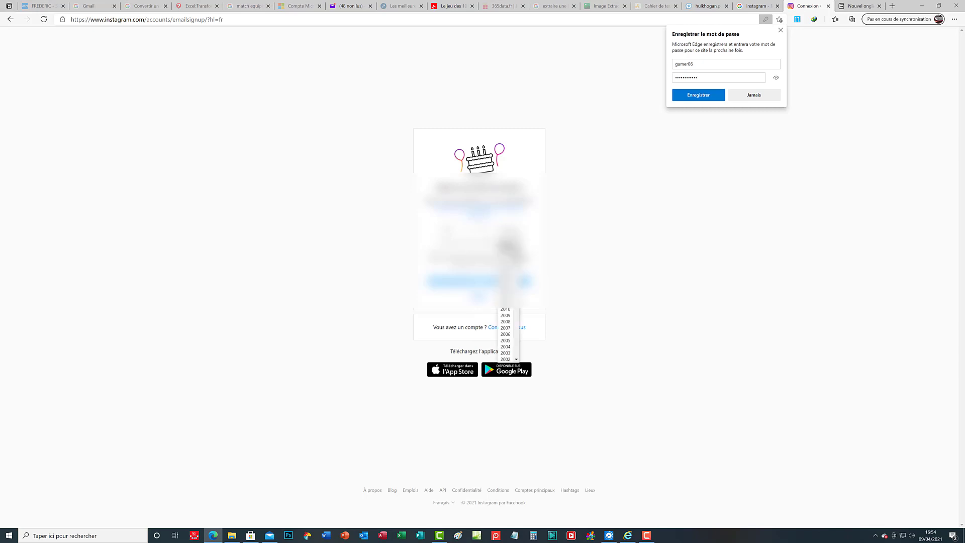
{"action": "scroll", "coordinate": [516, 267], "scroll_direction": "down", "scroll_amount": 6}
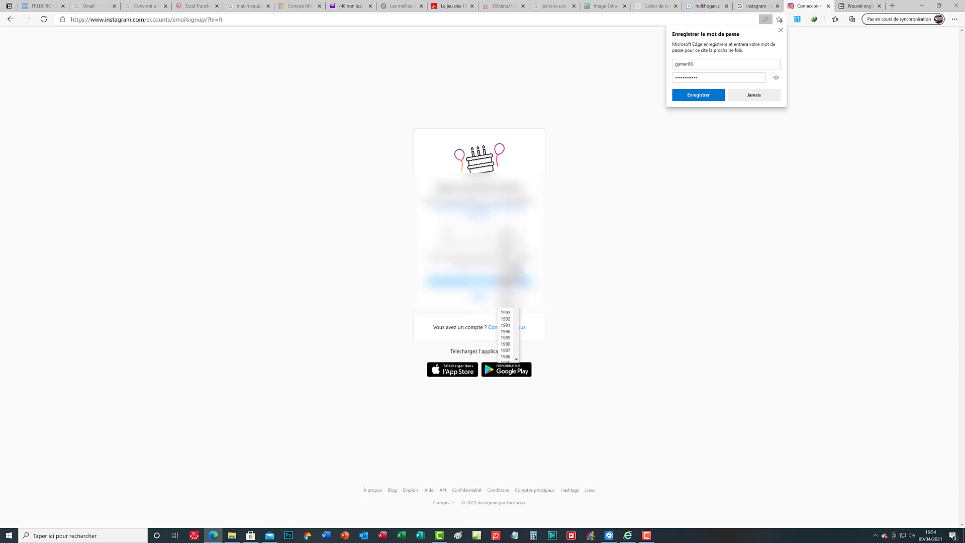
{"action": "left_click", "coordinate": [508, 277]}
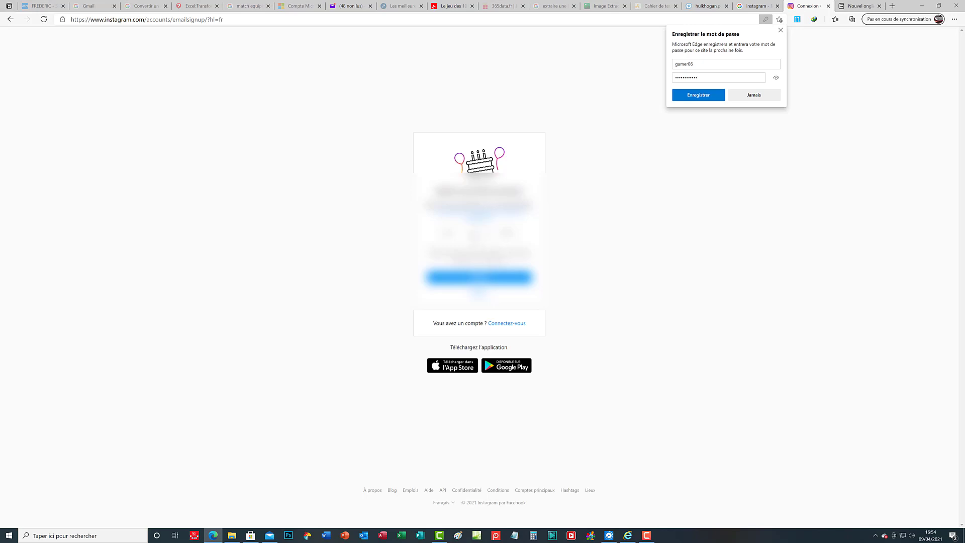
Reselect the month, day and year of the date of birth and continue to the e-mail confirmation.
{"action": "left_click", "coordinate": [449, 234]}
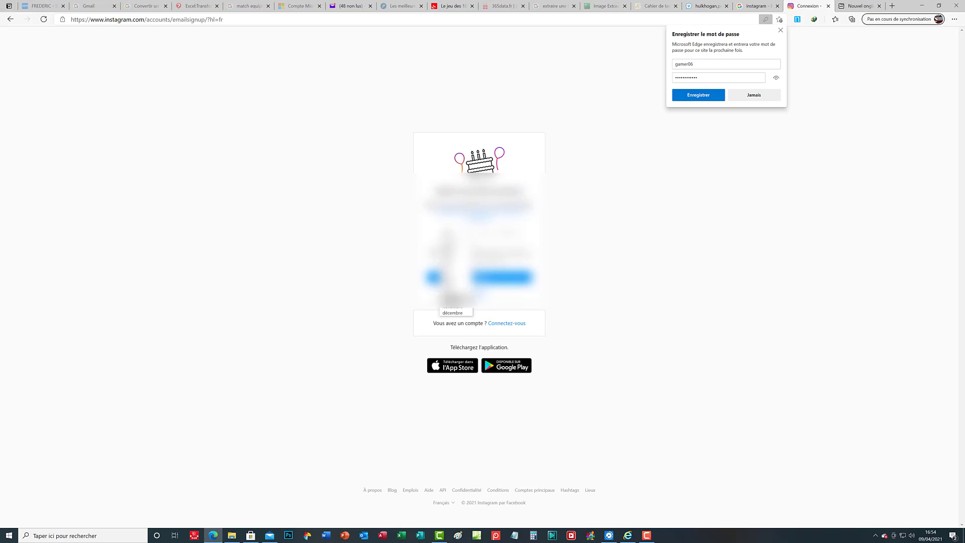
{"action": "left_click", "coordinate": [455, 304]}
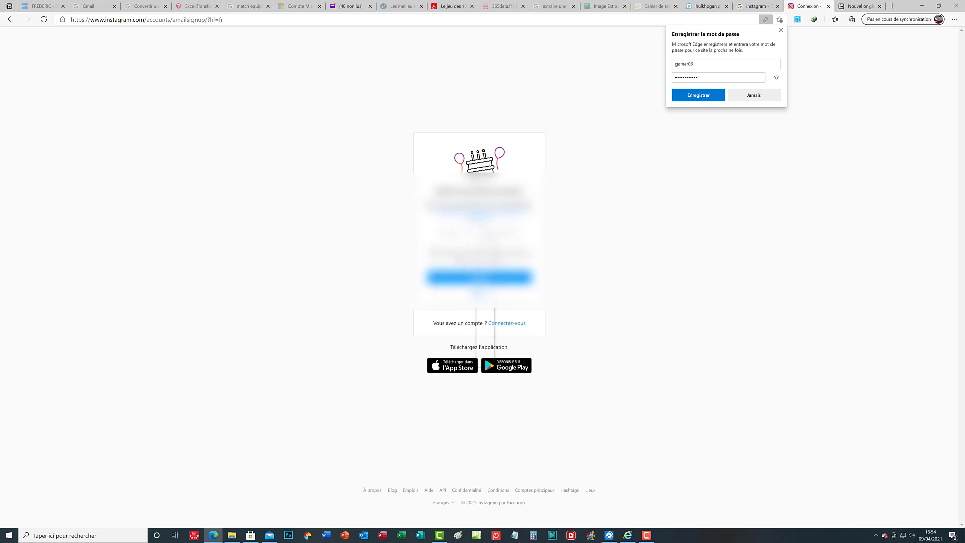
{"action": "left_click", "coordinate": [484, 234]}
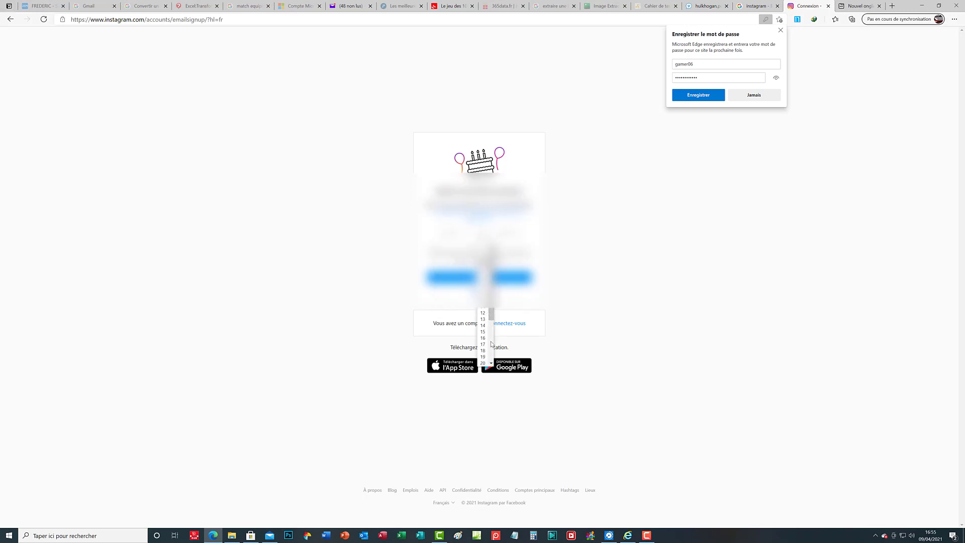
{"action": "left_click_drag", "start_coordinate": [493, 317], "coordinate": [493, 364]}
{"action": "left_click", "coordinate": [485, 362]}
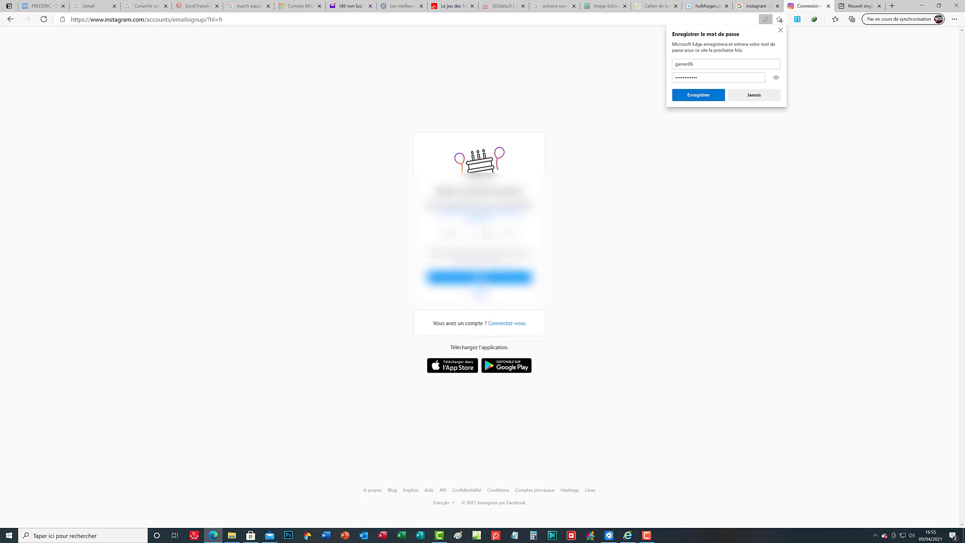
{"action": "left_click", "coordinate": [509, 234]}
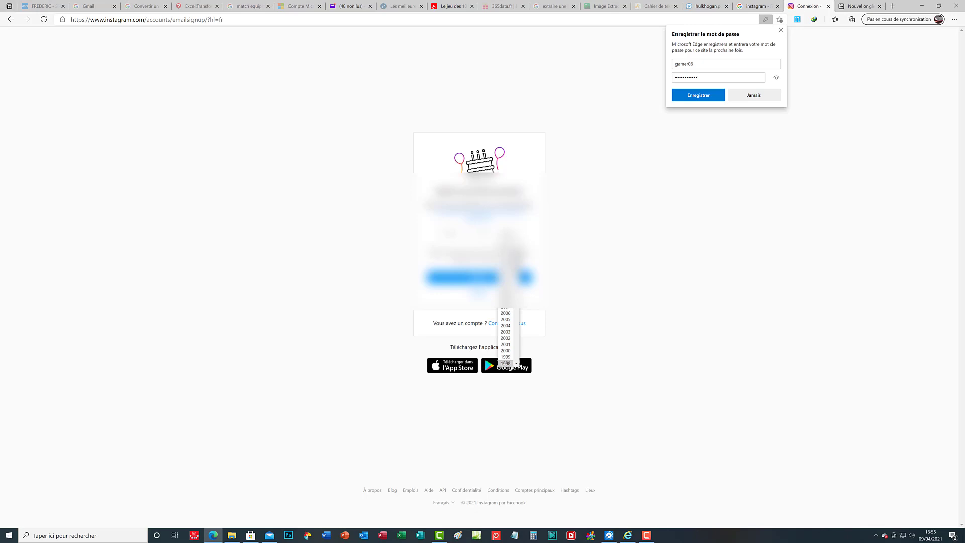
{"action": "left_click_drag", "start_coordinate": [517, 263], "coordinate": [507, 290]}
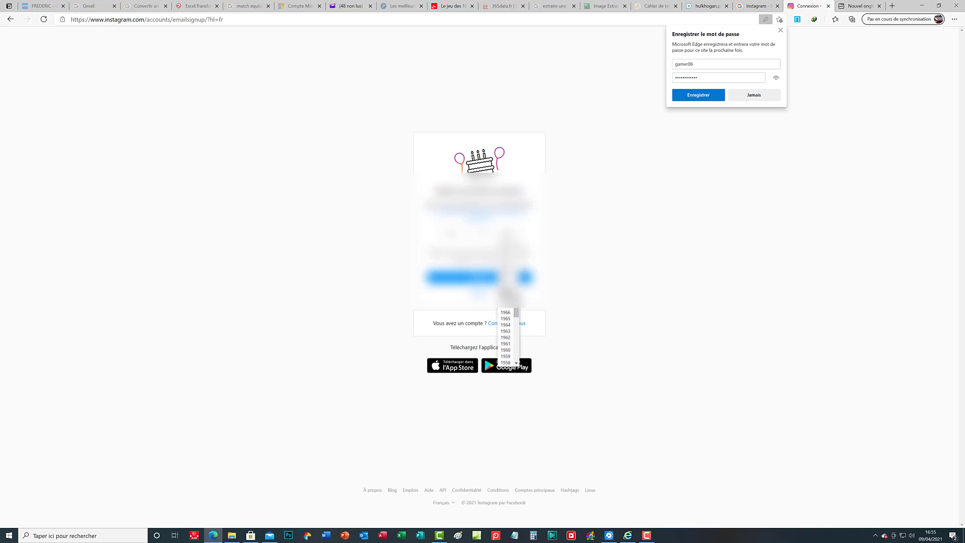
{"action": "left_click", "coordinate": [500, 279]}
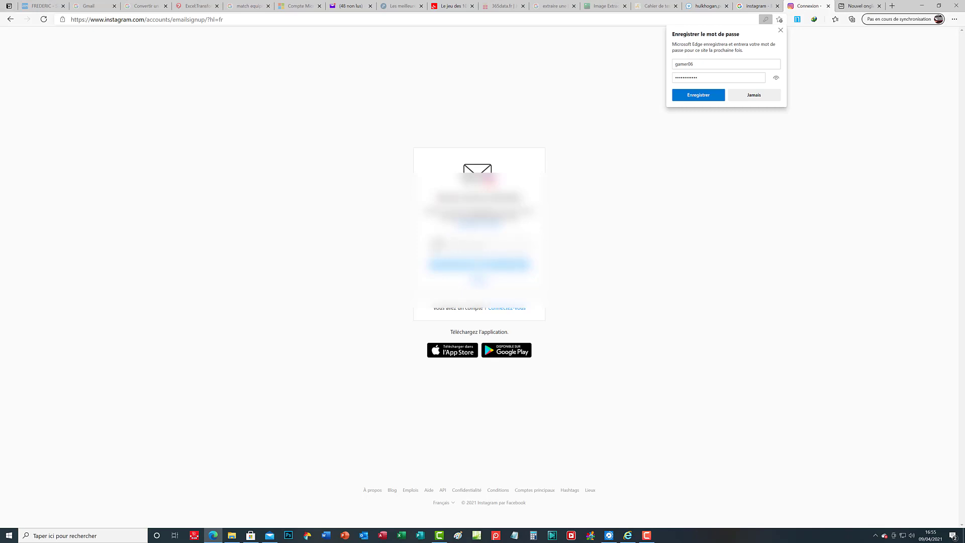
Switch to the Yahoo Mail inbox to retrieve the Instagram confirmation code.
{"action": "left_click", "coordinate": [436, 244]}
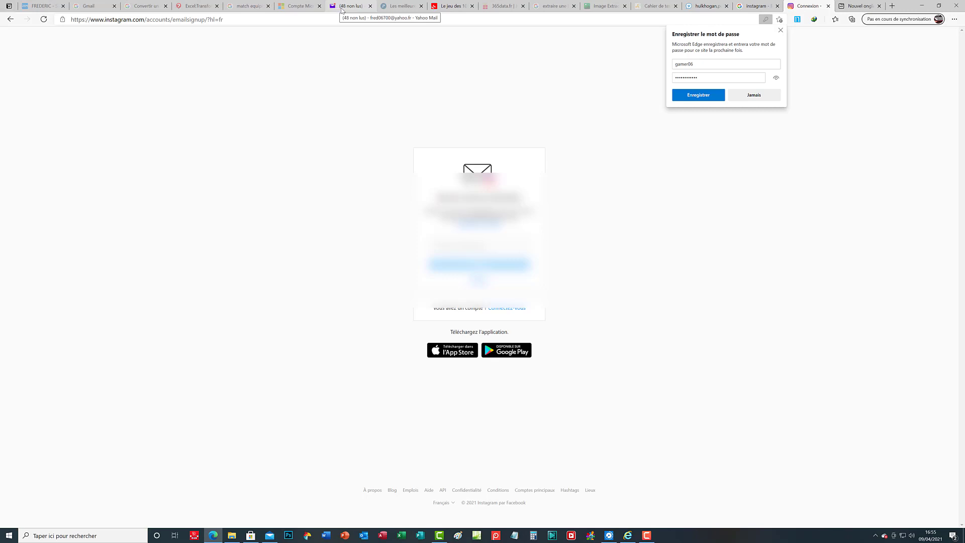
{"action": "left_click", "coordinate": [342, 11]}
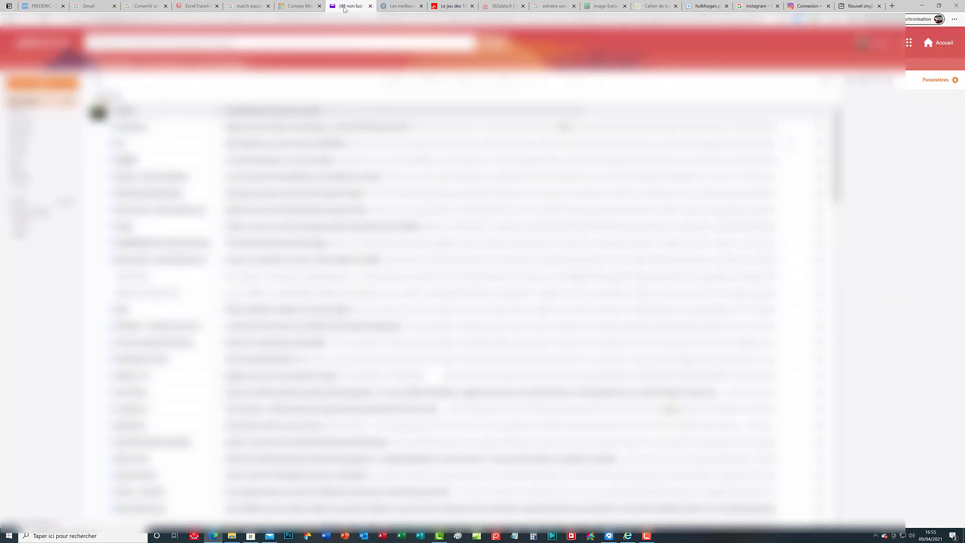